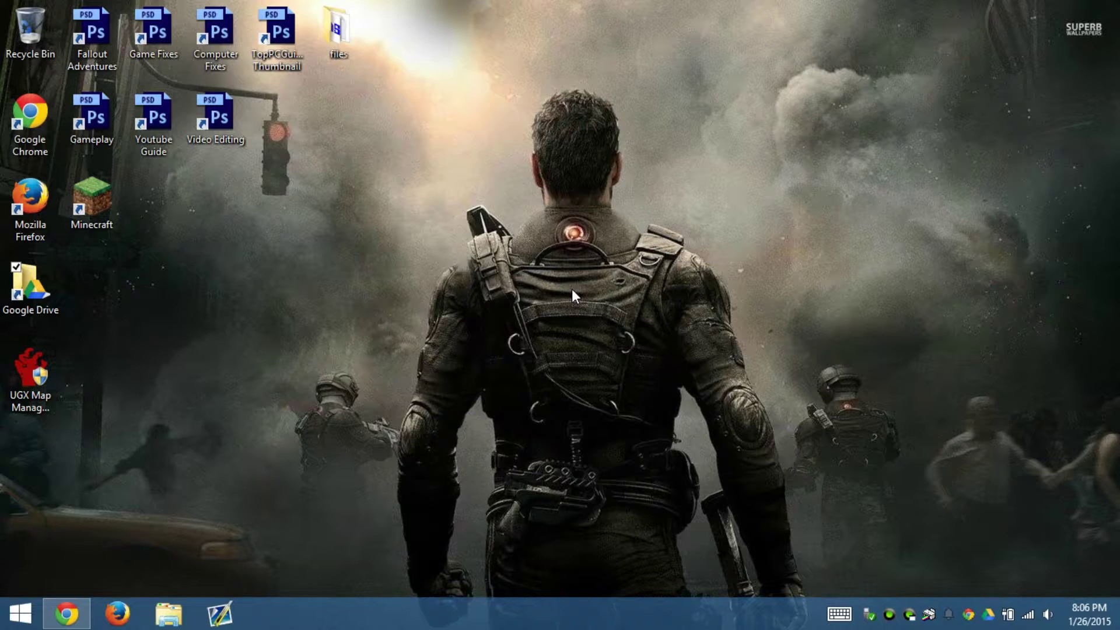
Launch D3DOverrider from the Software group on the Windows 8 Start screen
key("super")
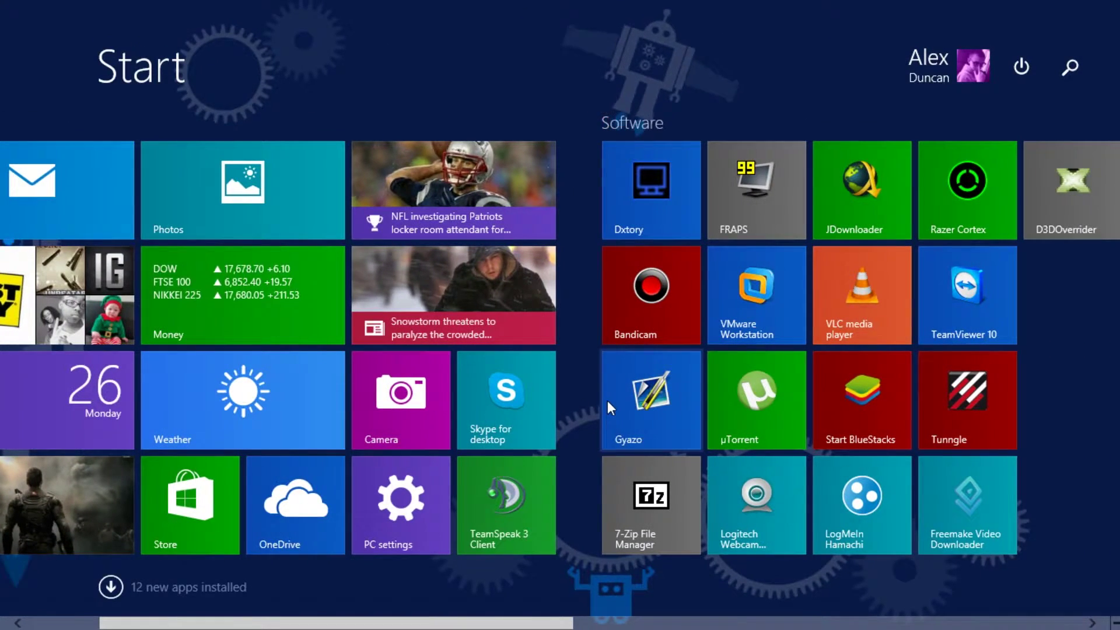
scroll(608, 404, "down", 5)
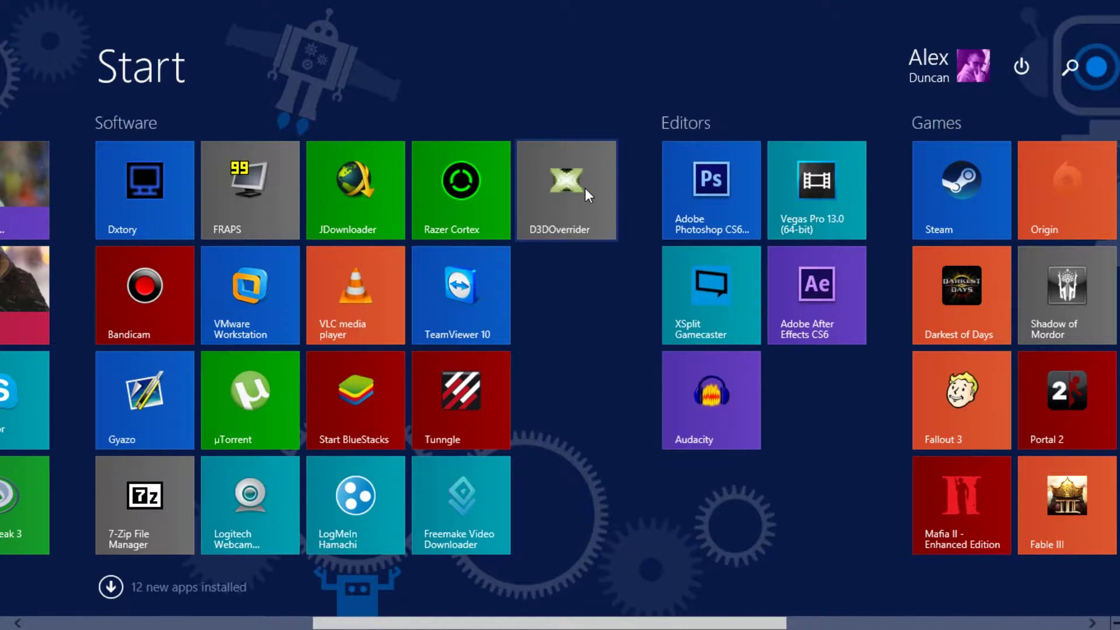
left_click(585, 188)
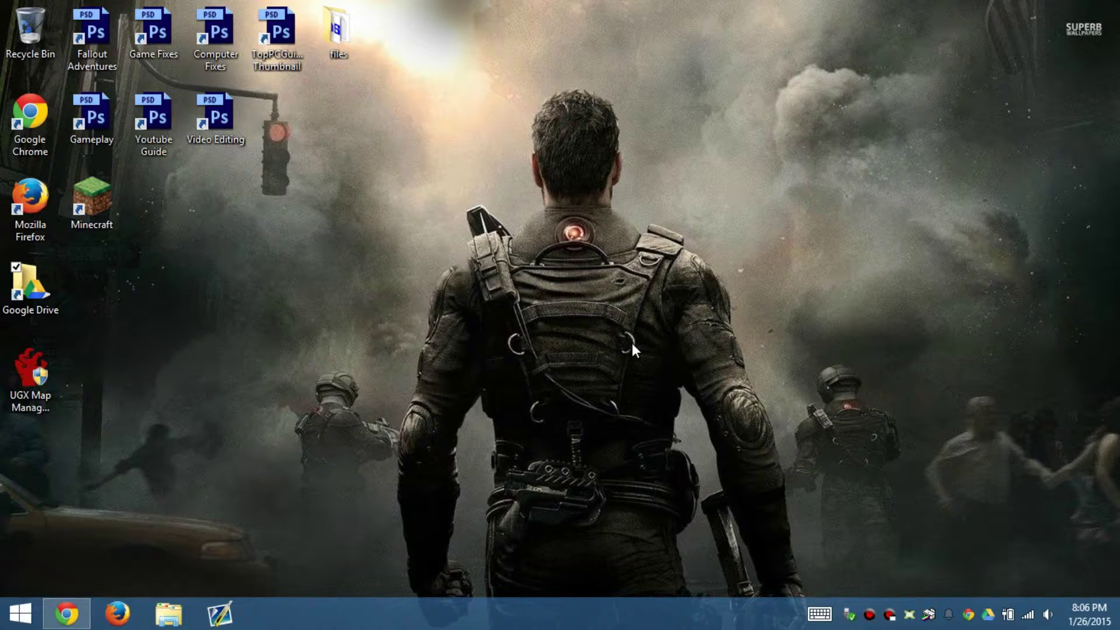
Bring up the D3DOverrider settings window from the tray and shift it slightly right
left_click(909, 614)
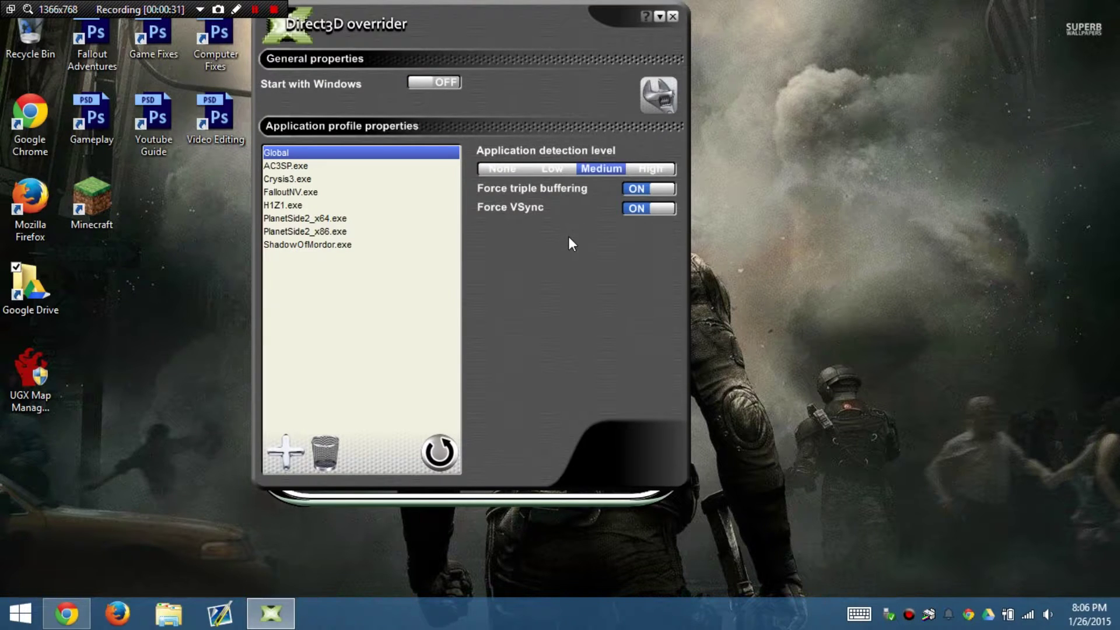
left_click(200, 10)
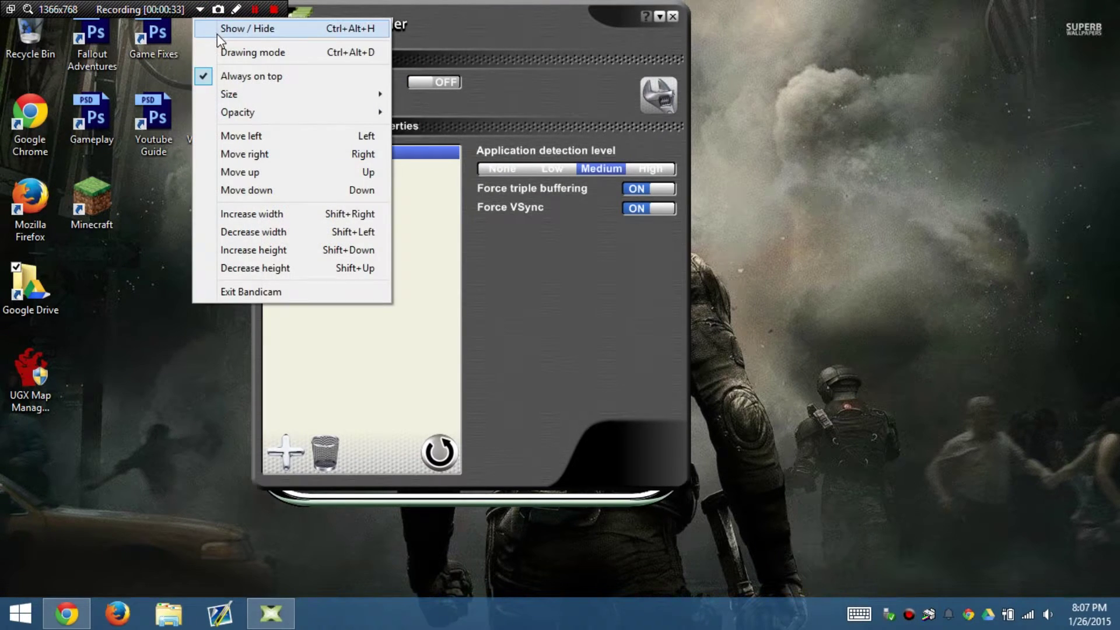
left_click(245, 28)
left_click_drag(434, 27, 515, 42)
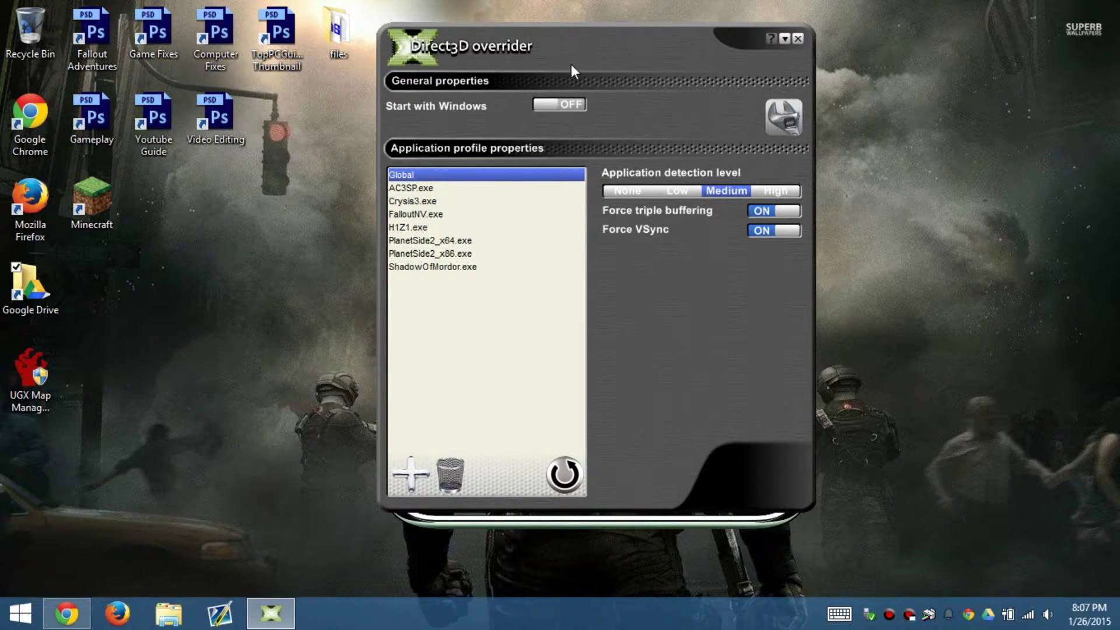
Try Global detection levels, view the AC3SP.exe and Crysis3.exe profiles, then restore Global defaults
left_click(771, 192)
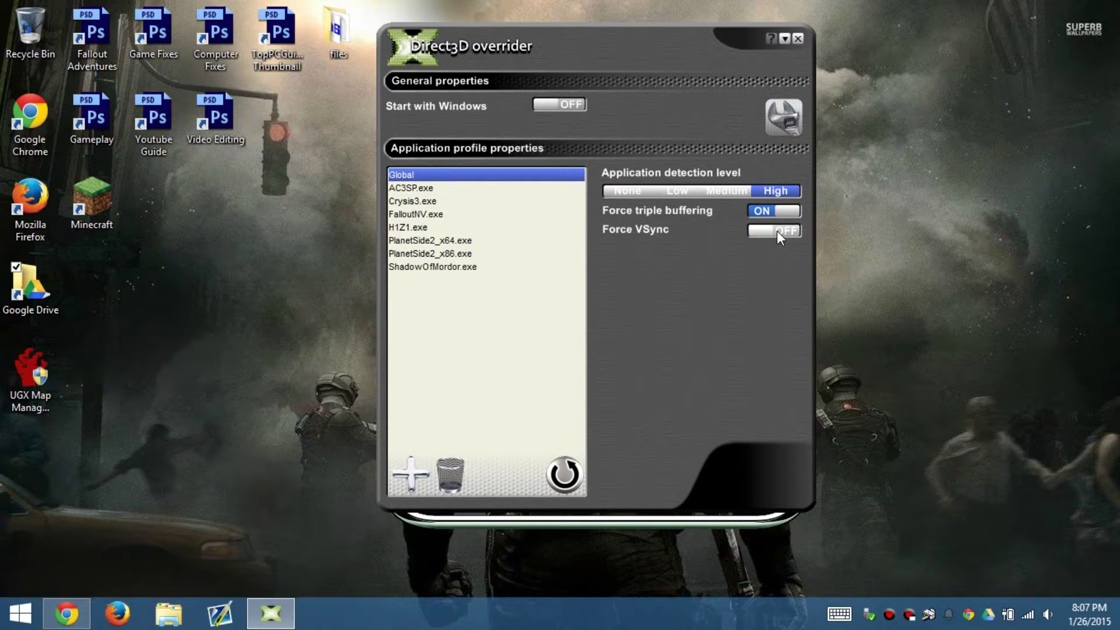
left_click(565, 472)
left_click(780, 190)
left_click(438, 188)
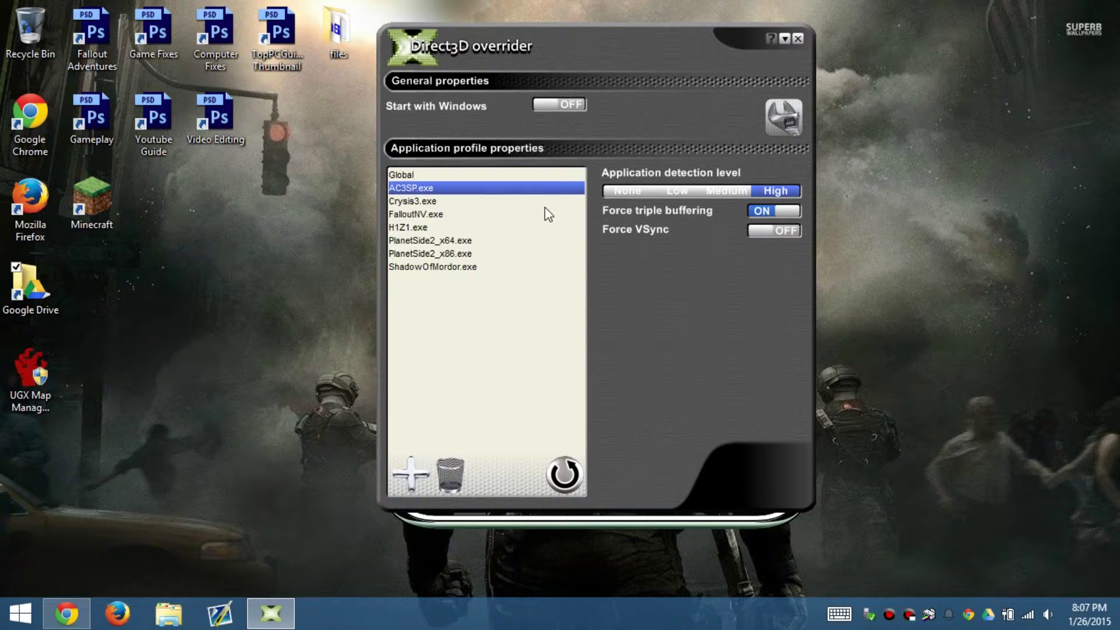
left_click(449, 200)
left_click(446, 175)
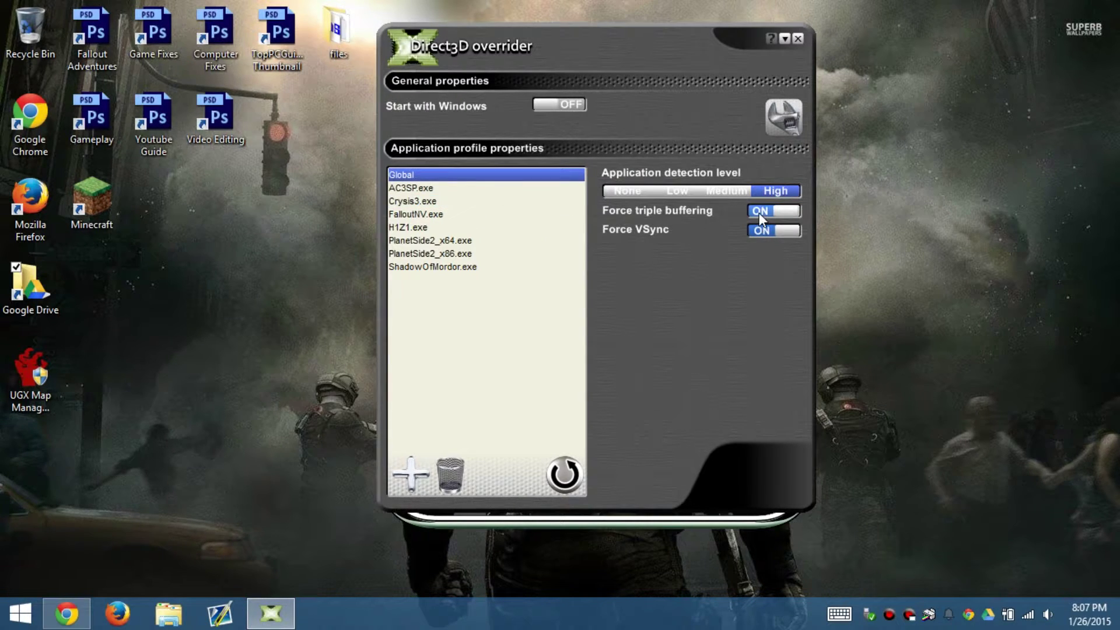
left_click(565, 478)
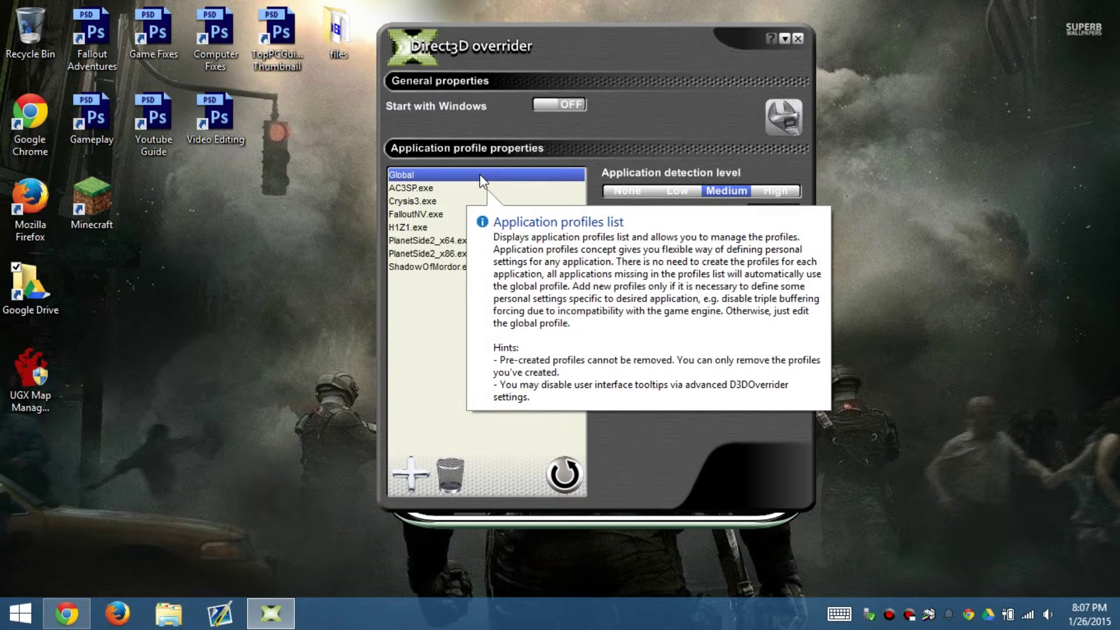
left_click(630, 190)
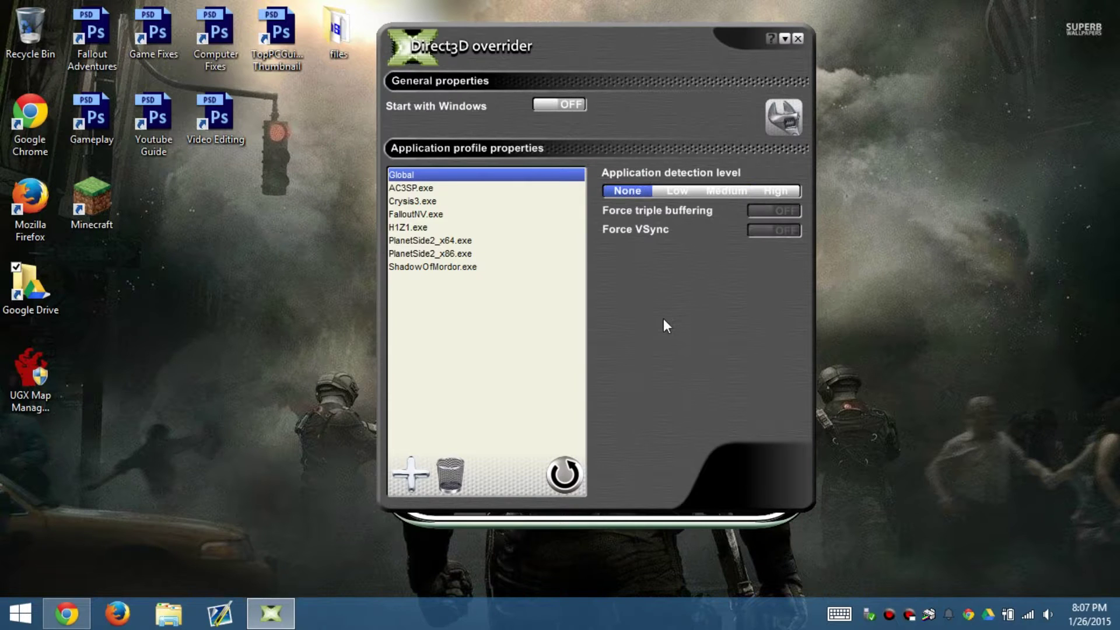
left_click(448, 189)
left_click(449, 201)
left_click(456, 215)
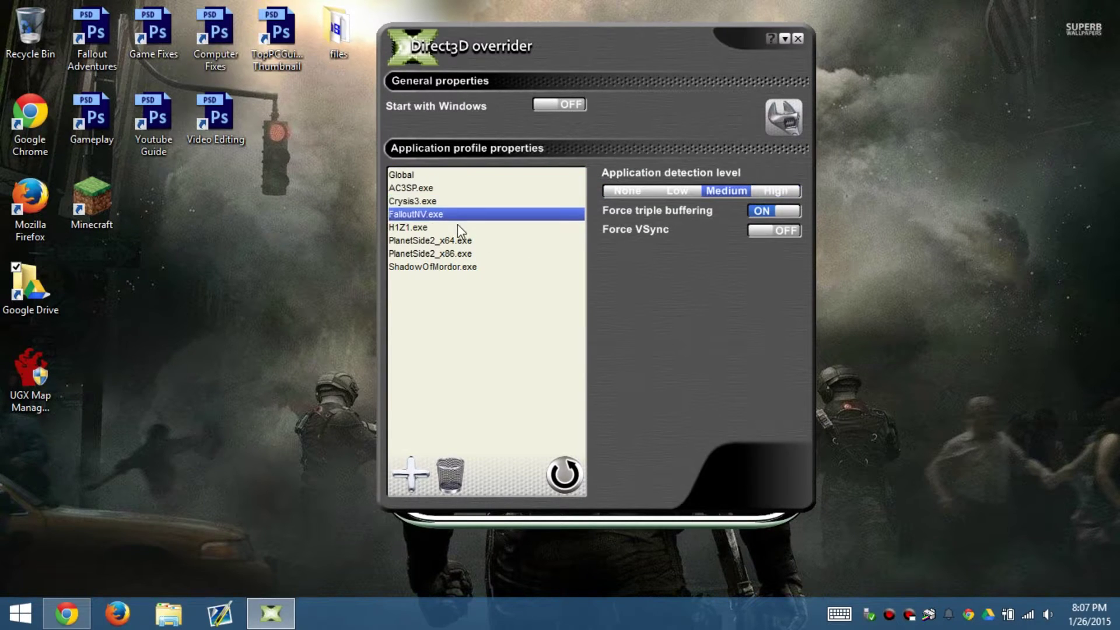
left_click(461, 227)
left_click(467, 252)
left_click(466, 242)
left_click(471, 266)
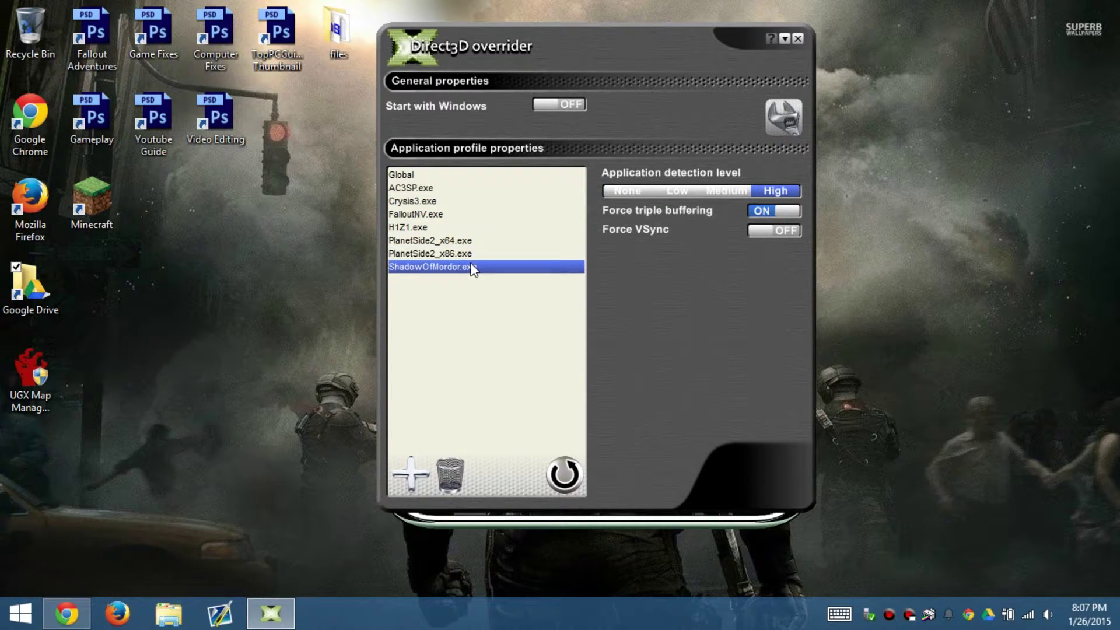
left_click(468, 253)
left_click(465, 240)
left_click(458, 215)
left_click(458, 226)
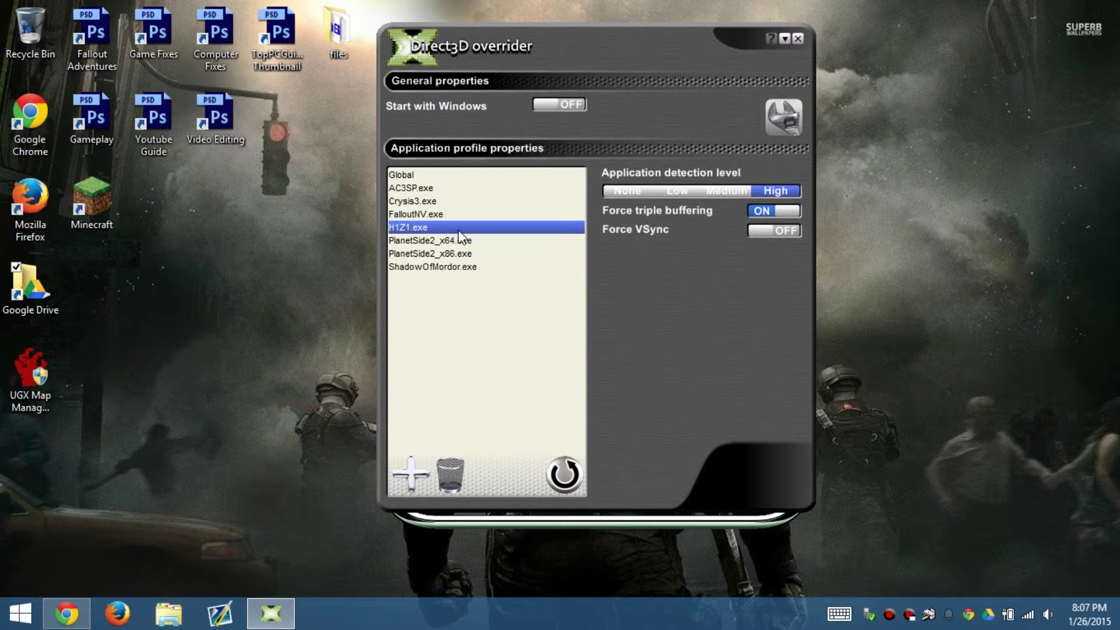
left_click(458, 214)
left_click(452, 202)
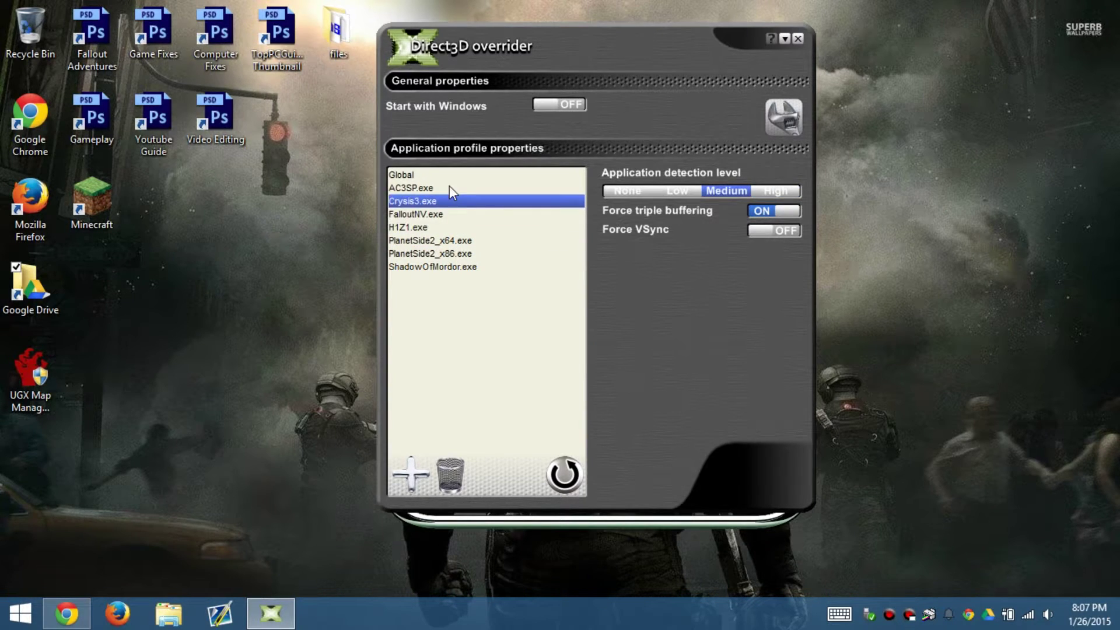
left_click(450, 187)
left_click(453, 201)
left_click(459, 214)
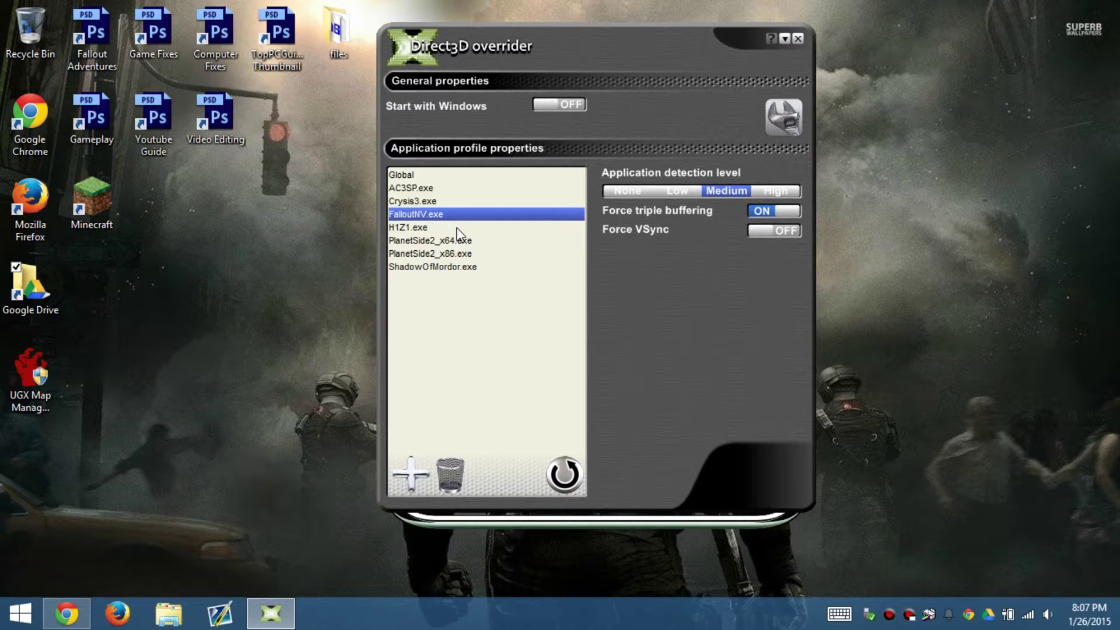
left_click(460, 229)
left_click(462, 241)
left_click(469, 254)
left_click(469, 268)
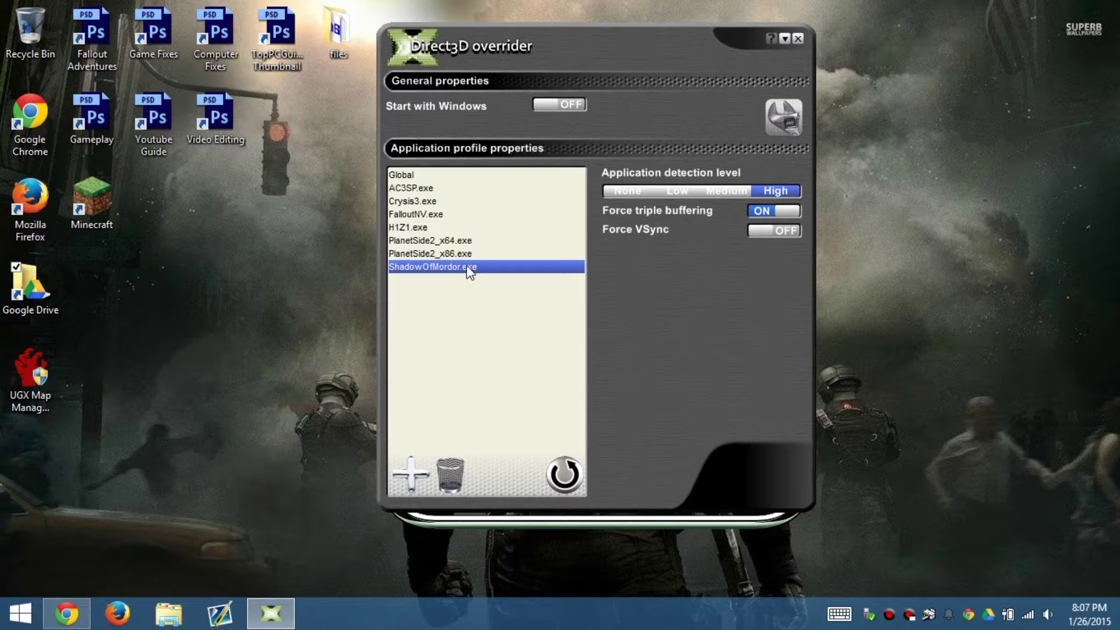
left_click(466, 254)
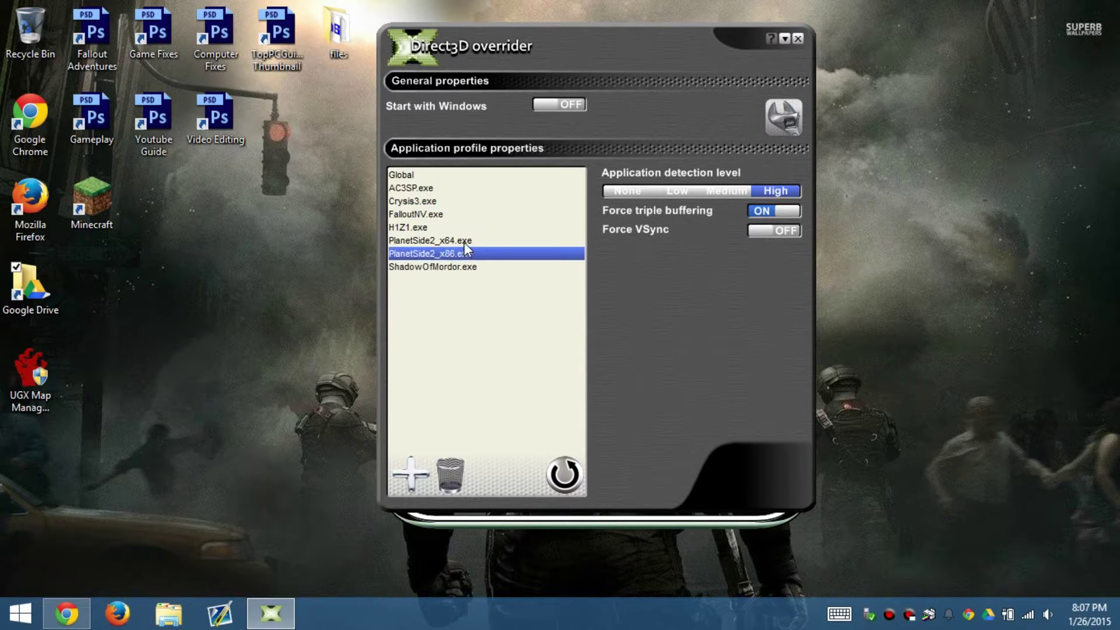
left_click(464, 241)
left_click(462, 254)
mouse_move(458, 245)
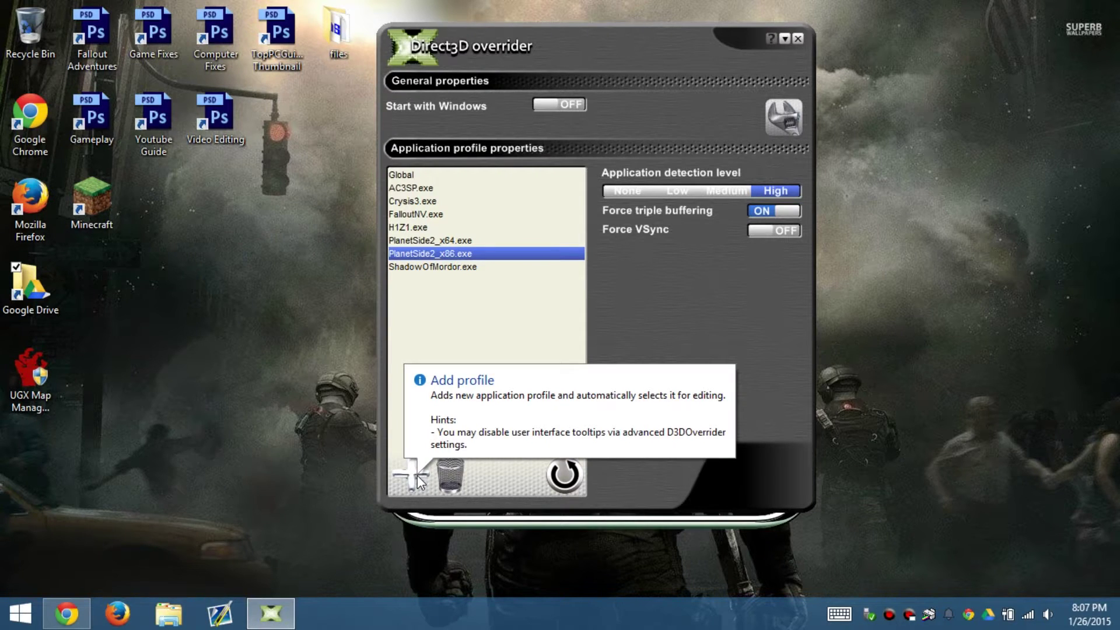
Start a new application profile and browse up to This PC's OS (C:) drive
left_click(417, 474)
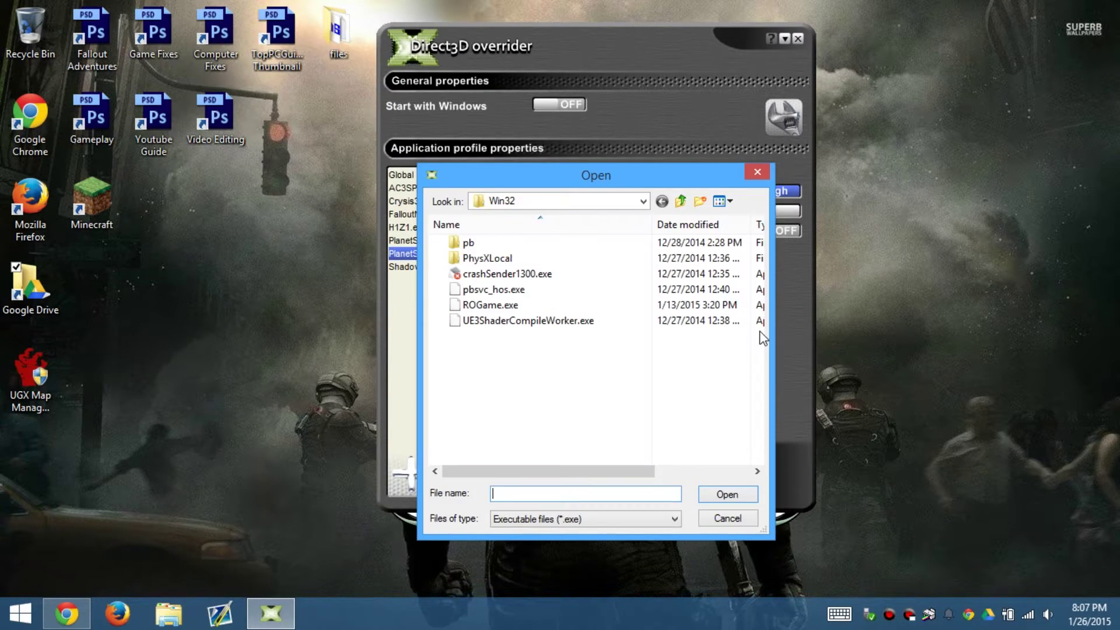
left_click(681, 201)
left_click(681, 201)
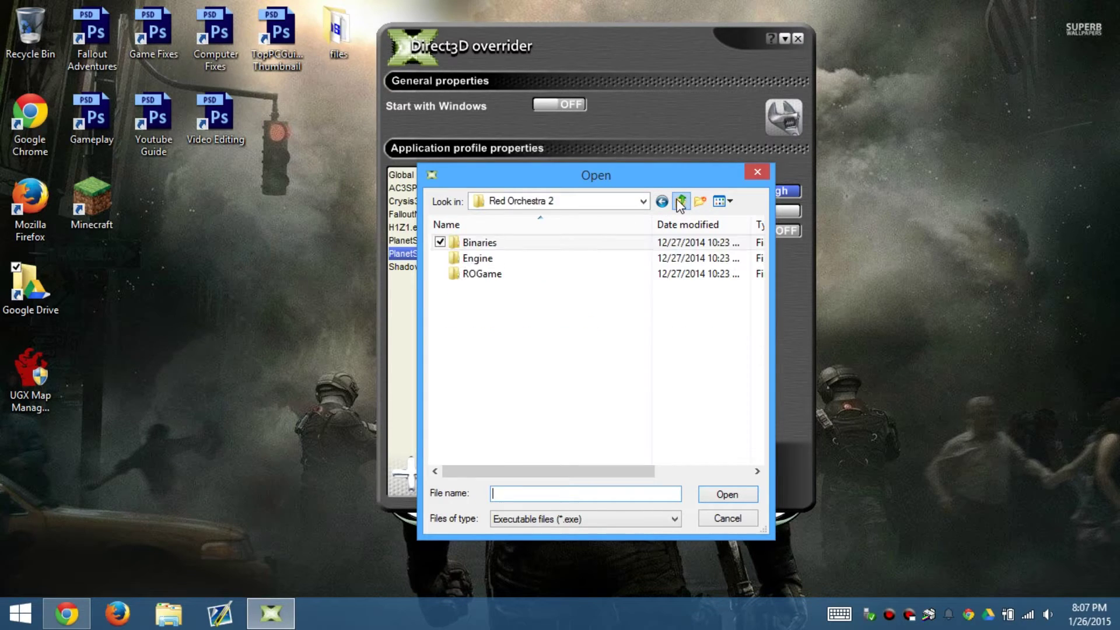
left_click(681, 201)
left_click(681, 201)
left_click(681, 202)
left_click(680, 202)
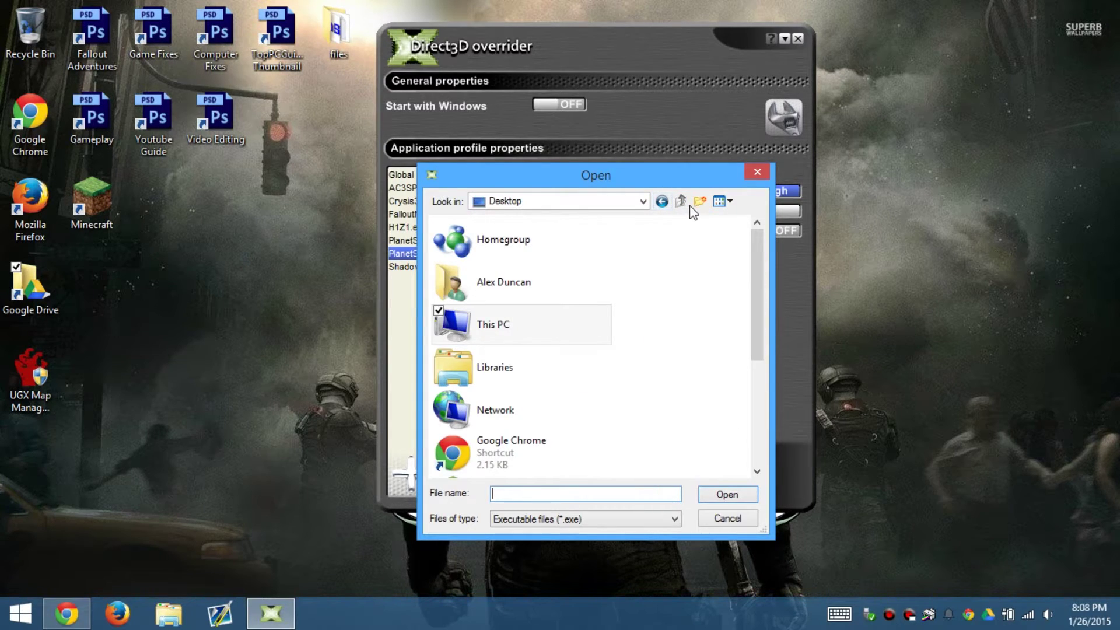
double_click(489, 329)
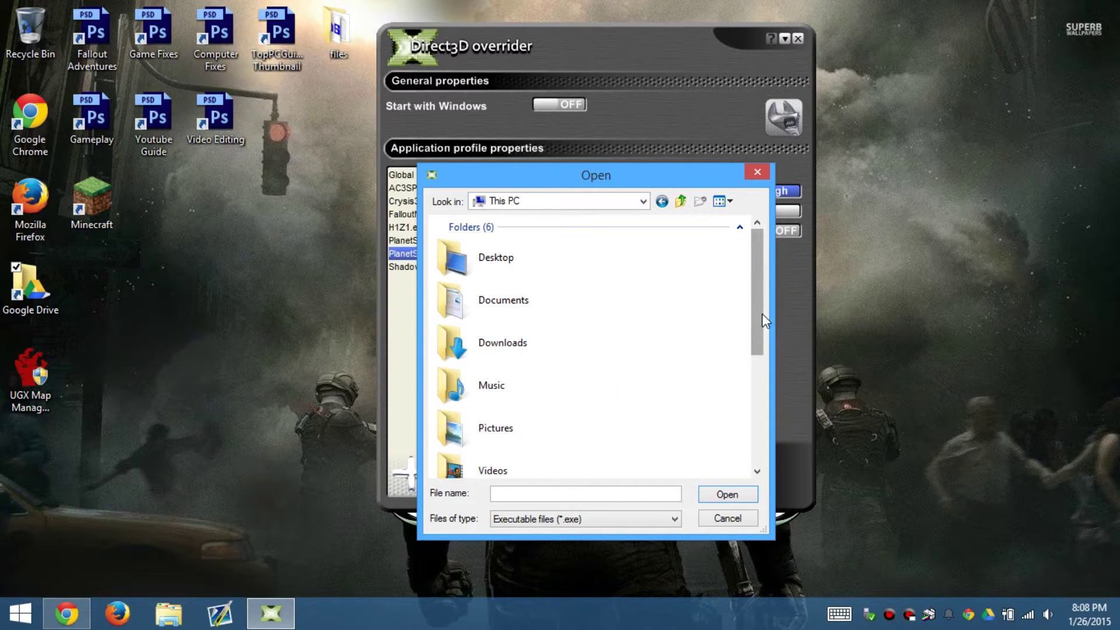
left_click_drag(761, 315, 764, 440)
double_click(514, 300)
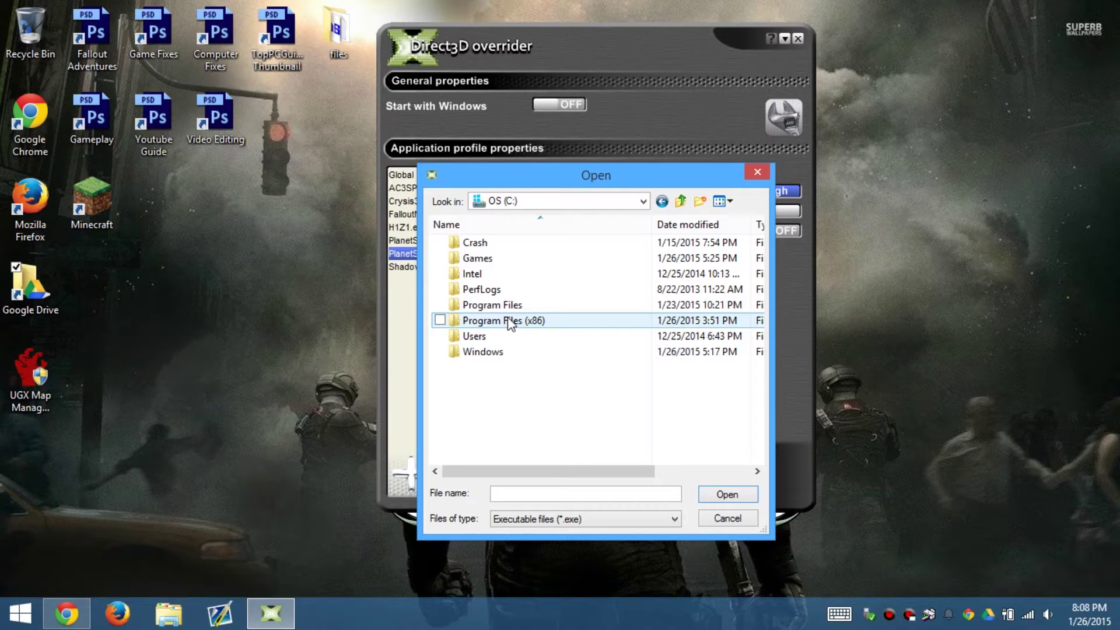
Navigate into Program Files (x86)\Steam\steamapps\common, briefly checking the Call of Duty World at War folder
double_click(511, 324)
scroll(528, 338, "down", 12)
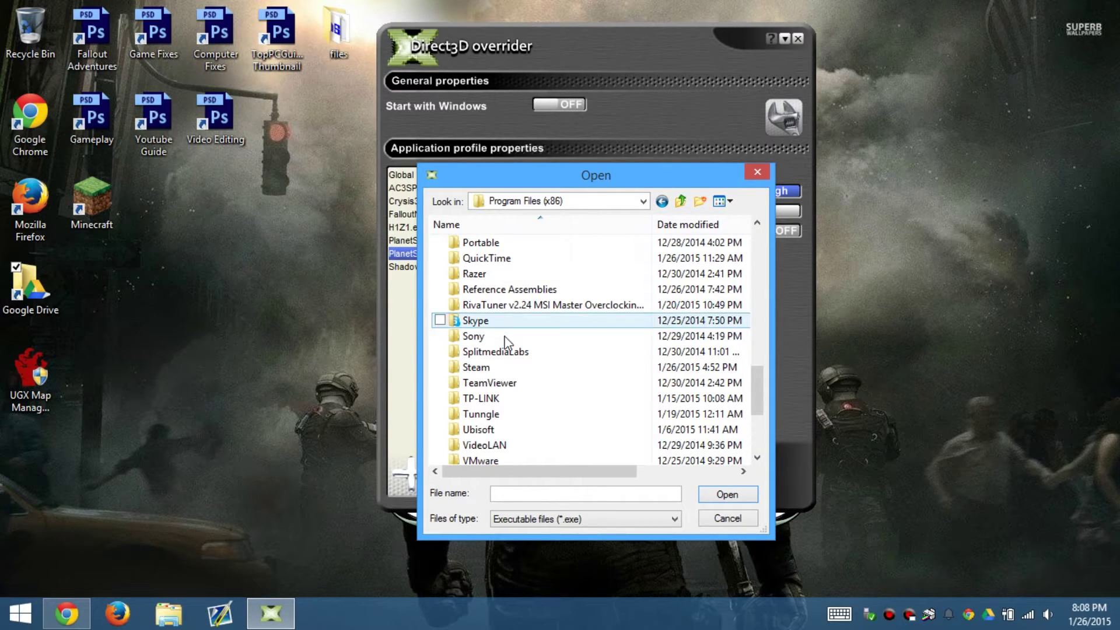
double_click(496, 366)
scroll(506, 382, "down", 2)
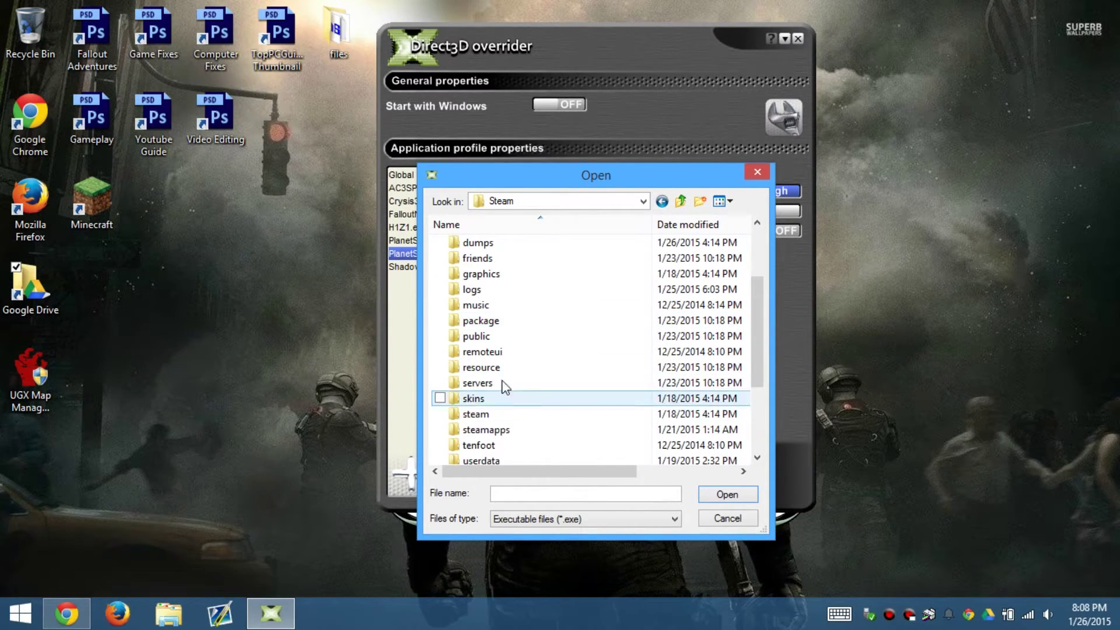
double_click(509, 429)
left_click(506, 243)
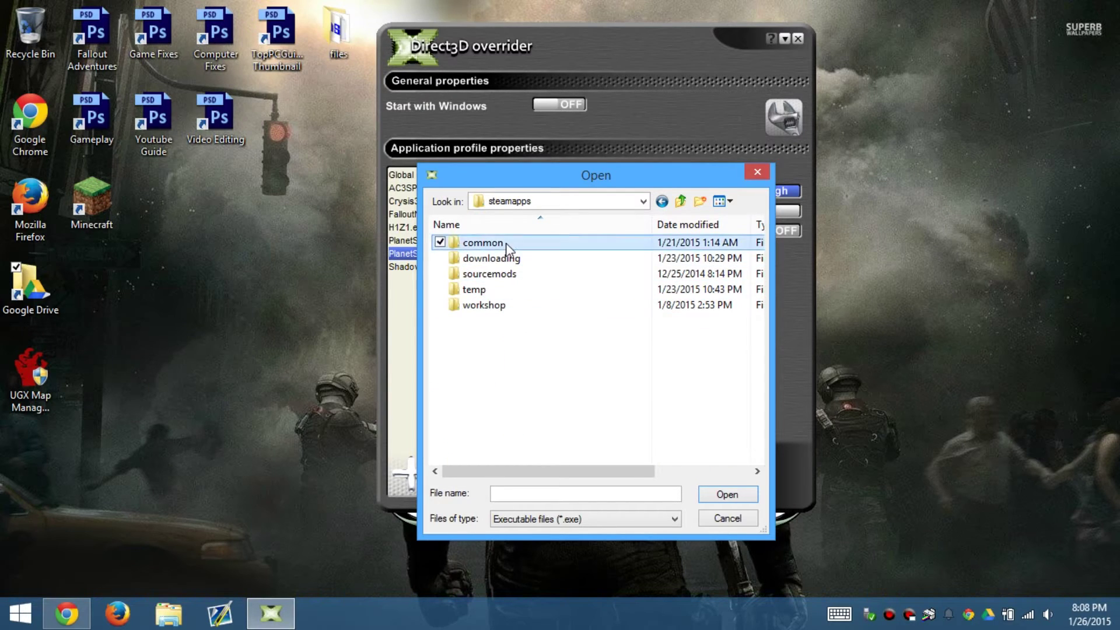
double_click(506, 242)
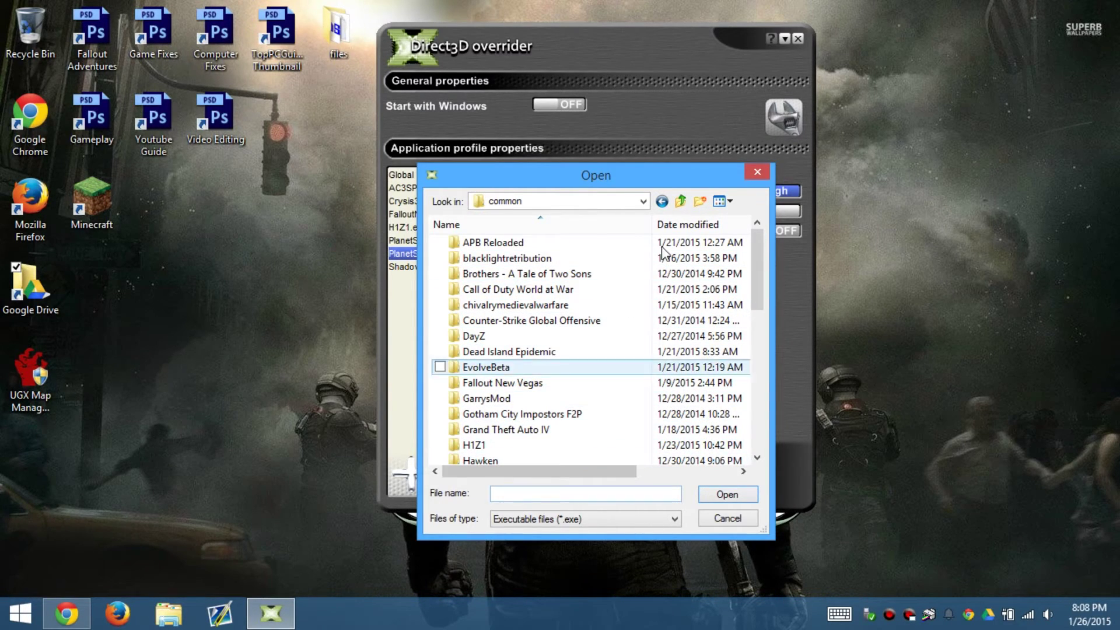
double_click(507, 289)
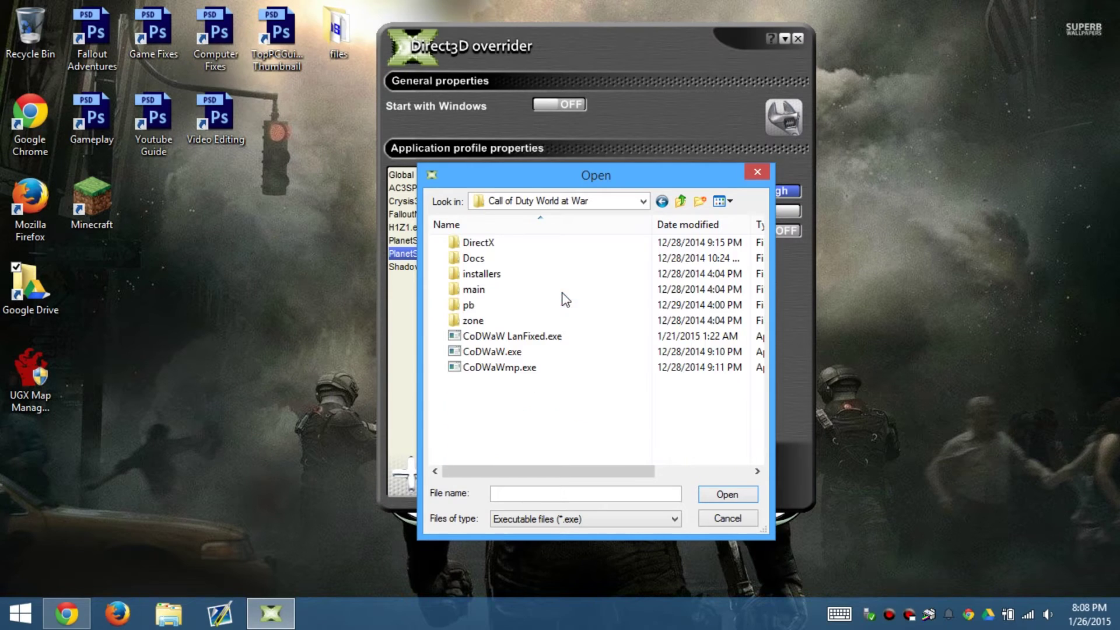
left_click(500, 352)
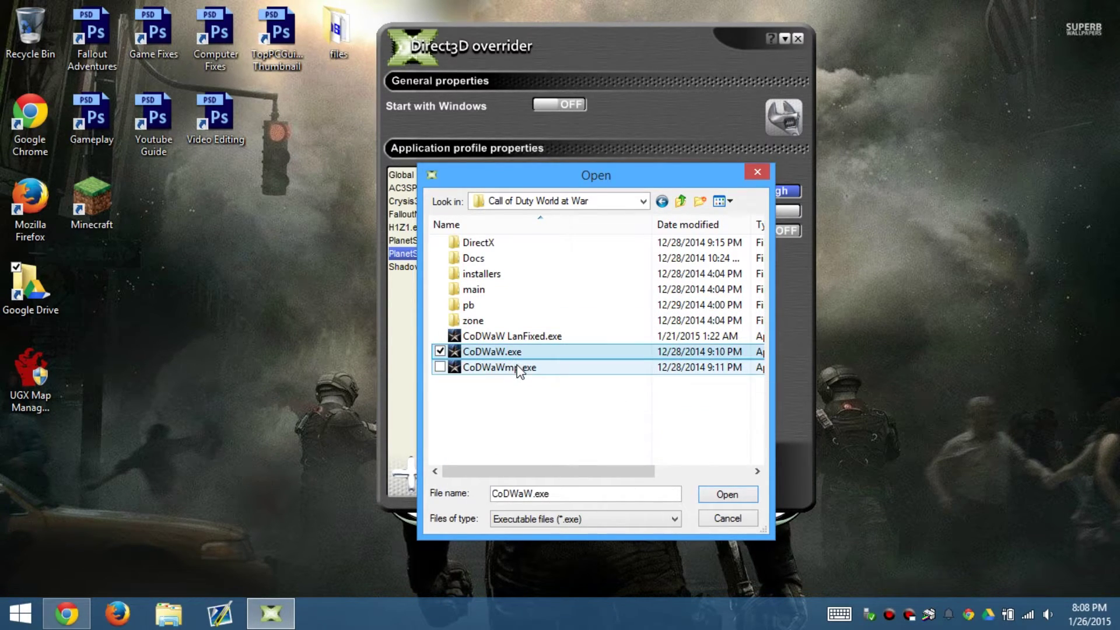
left_click(518, 367)
left_click(680, 204)
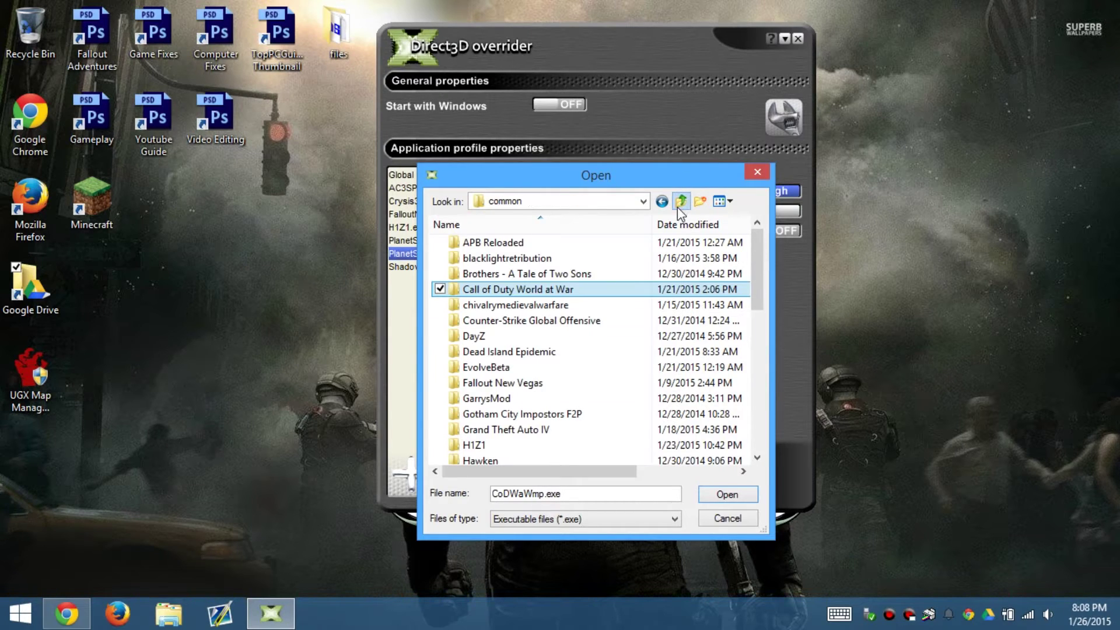
Open the DayZ folder and add DayZ.exe as a new profile
left_click(533, 338)
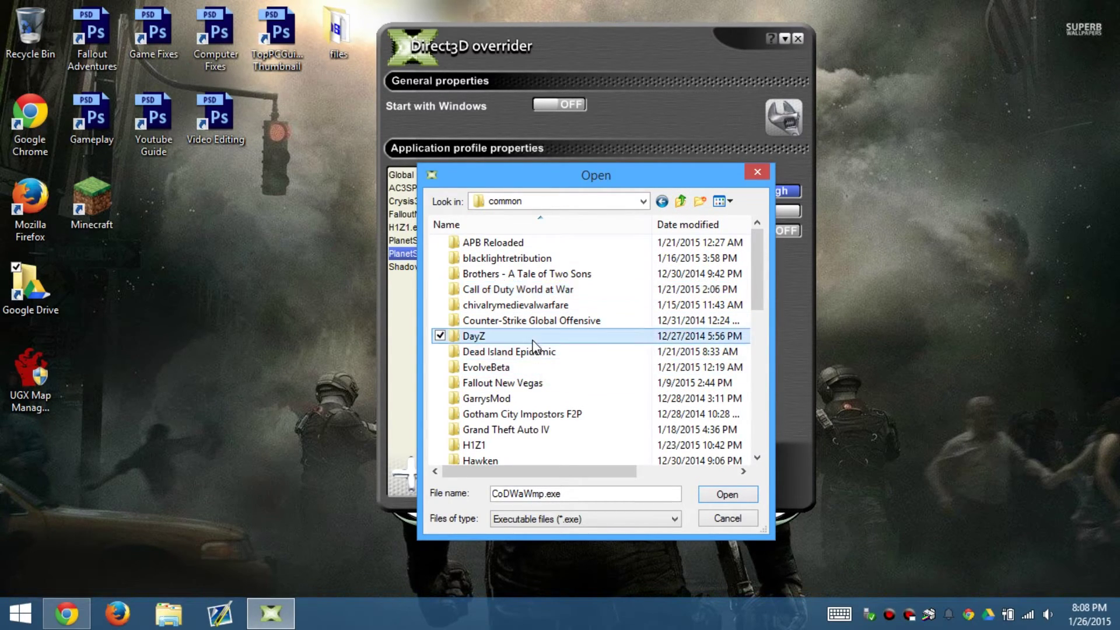
double_click(532, 338)
left_click(533, 322)
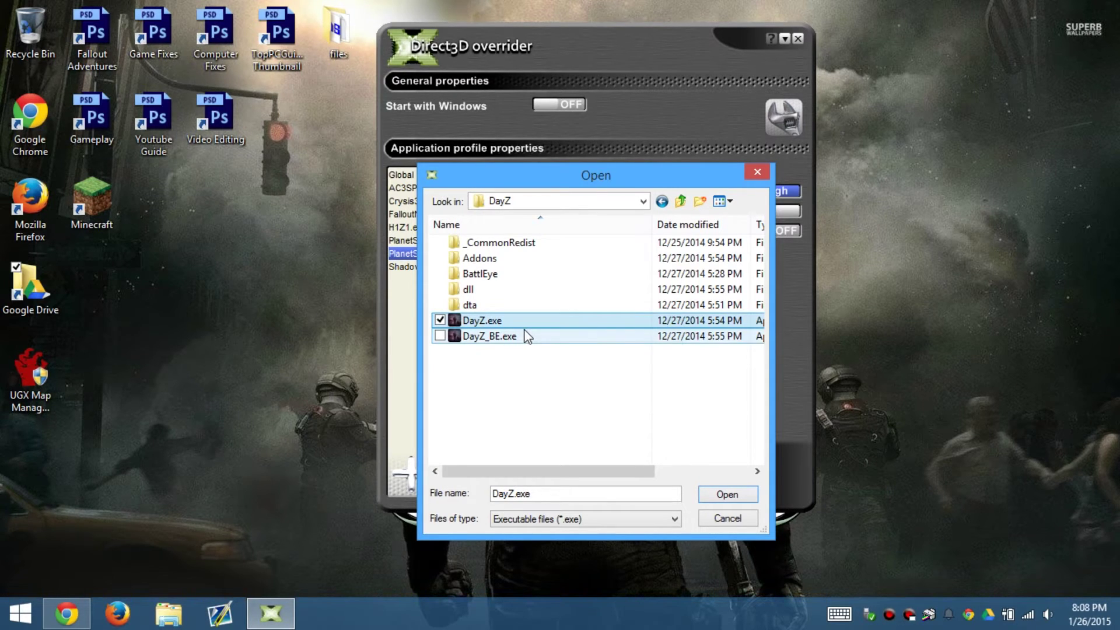
left_click(527, 337)
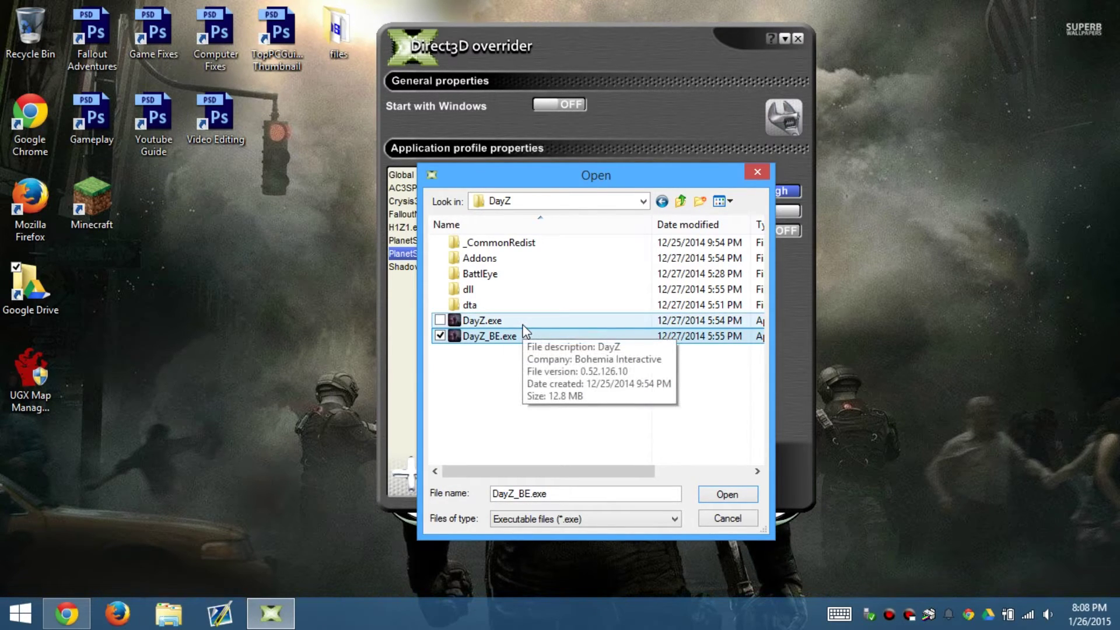
left_click(524, 325)
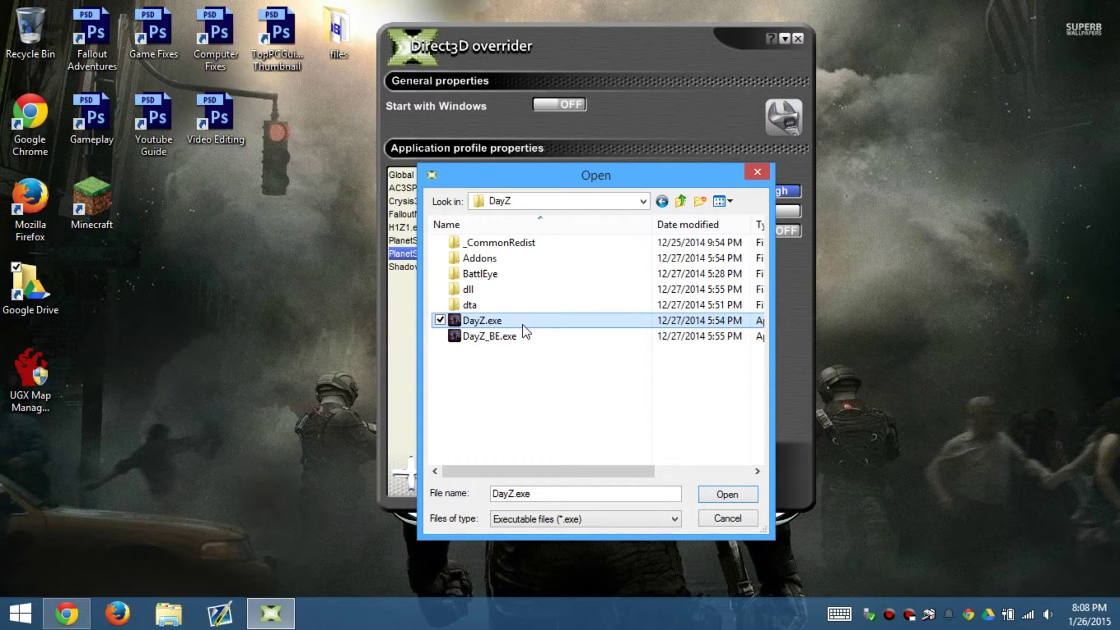
left_click(727, 494)
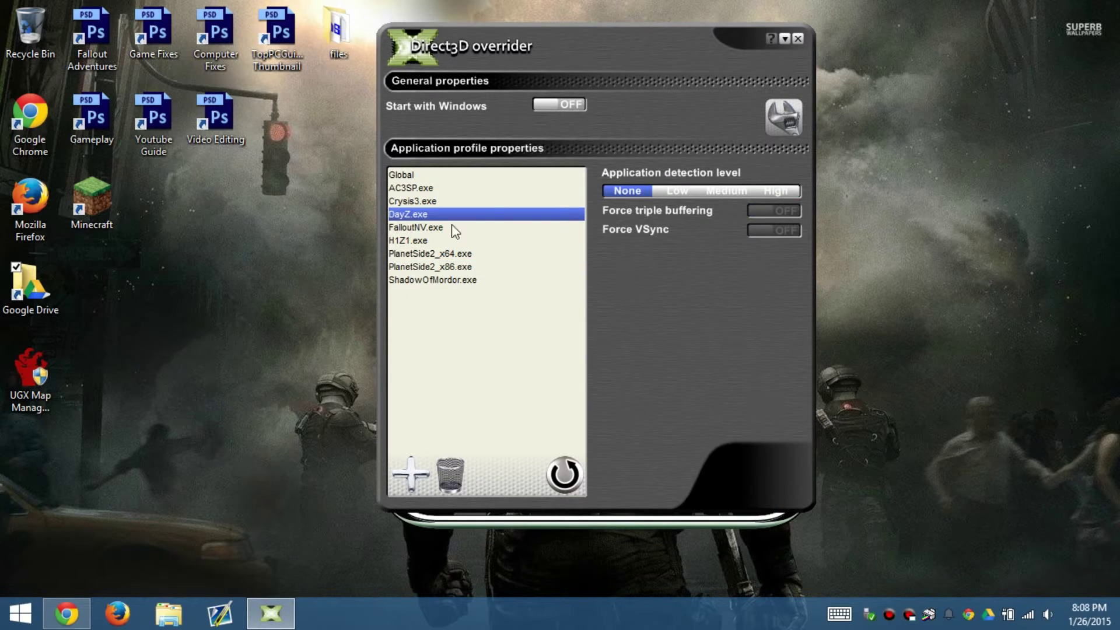
Set DayZ.exe to High detection with Force triple buffering ON, then hide the window
left_click(740, 191)
left_click(762, 191)
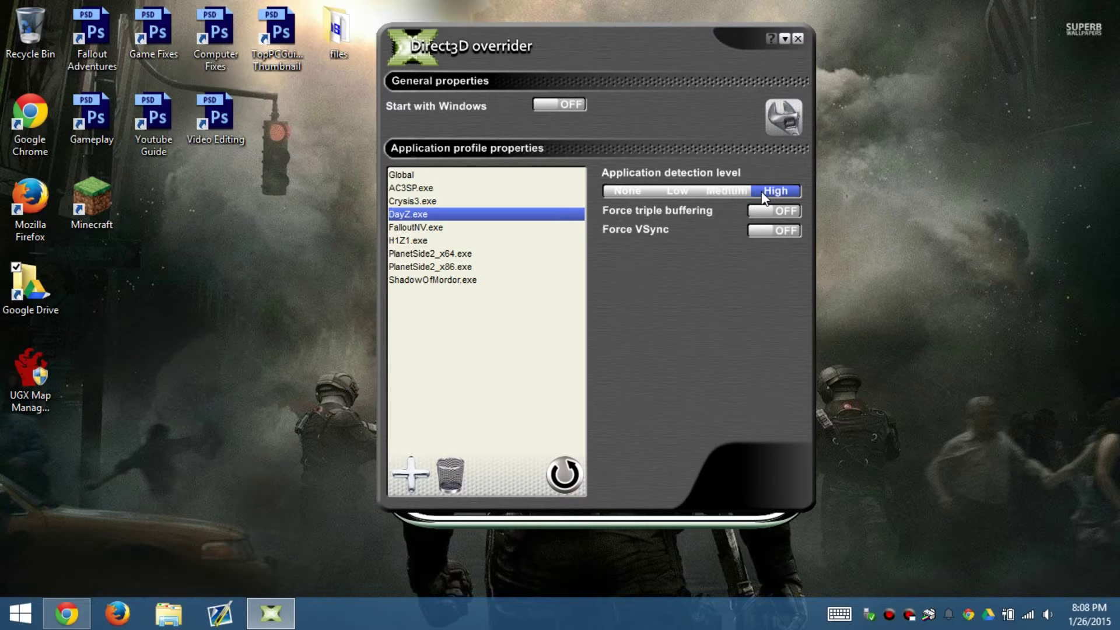
left_click(738, 191)
left_click(772, 191)
left_click(771, 211)
left_click(768, 192)
left_click(786, 39)
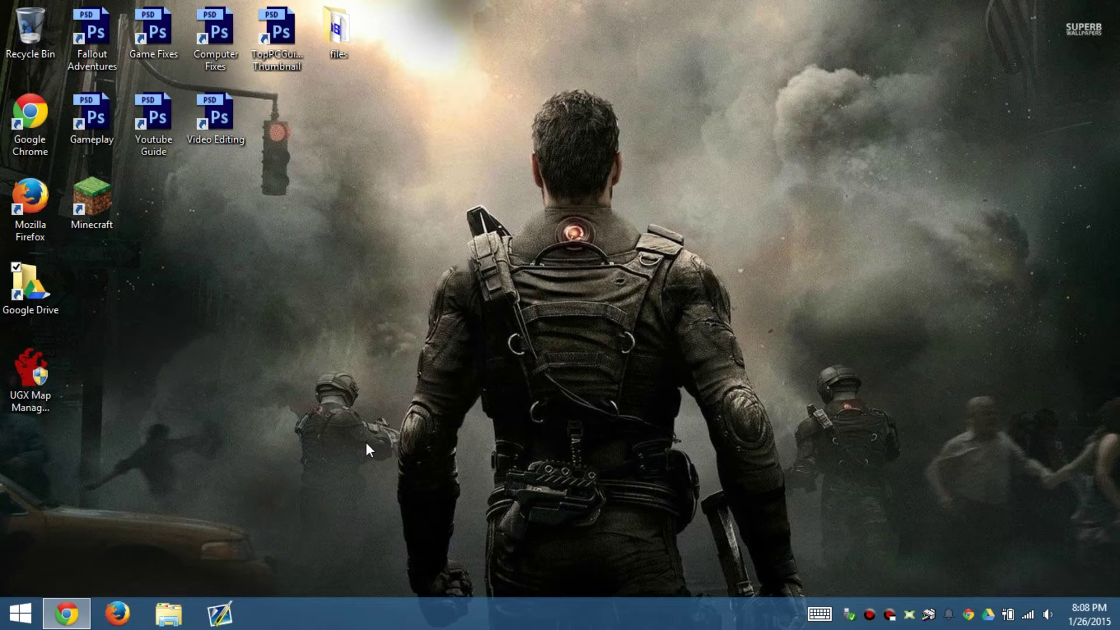
Reopen the overrider, check Global stays at None with toggles off, and move the window right
left_click(909, 614)
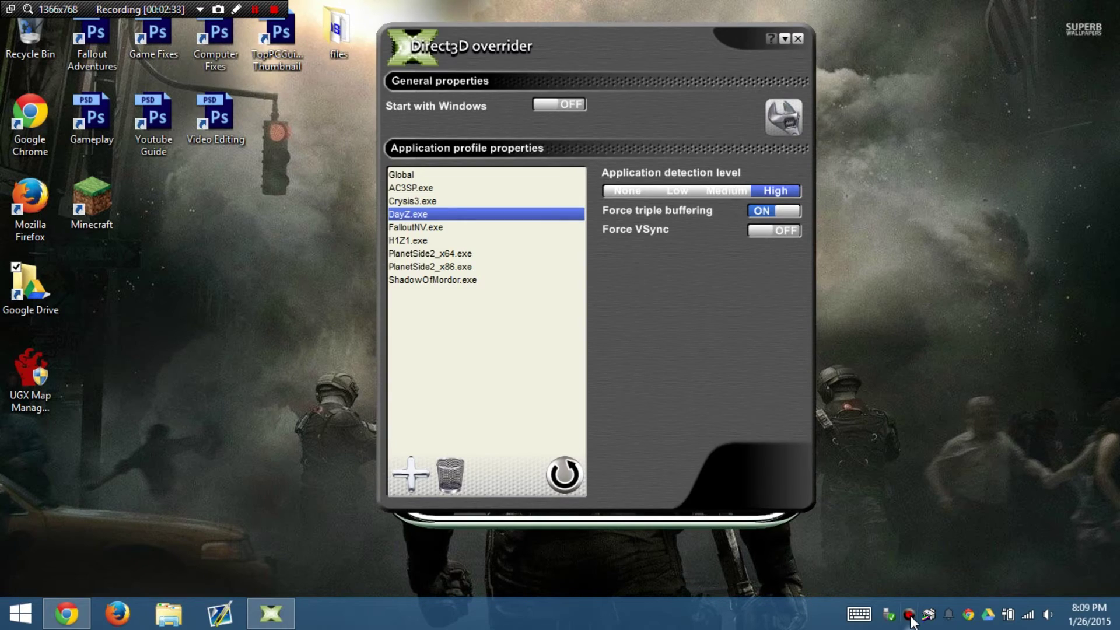
left_click(199, 10)
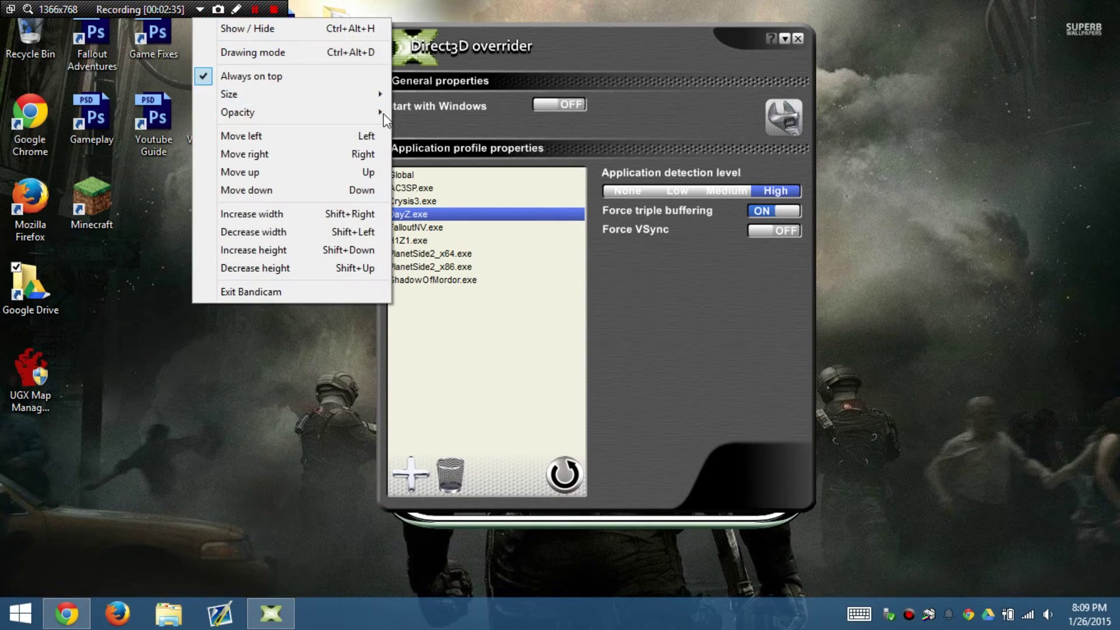
left_click(242, 28)
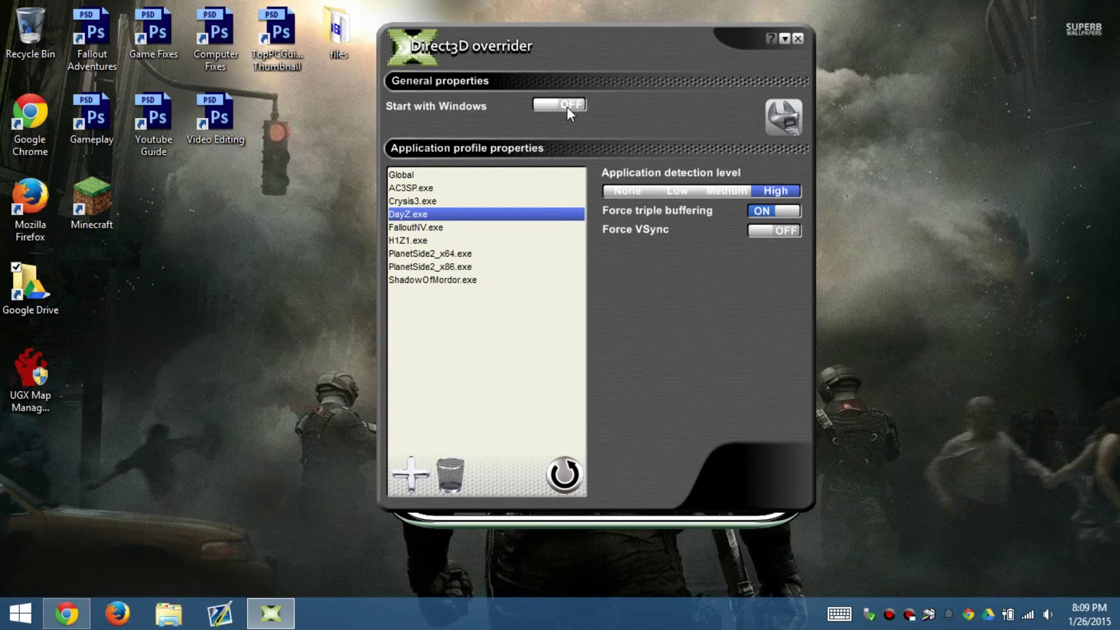
left_click(459, 175)
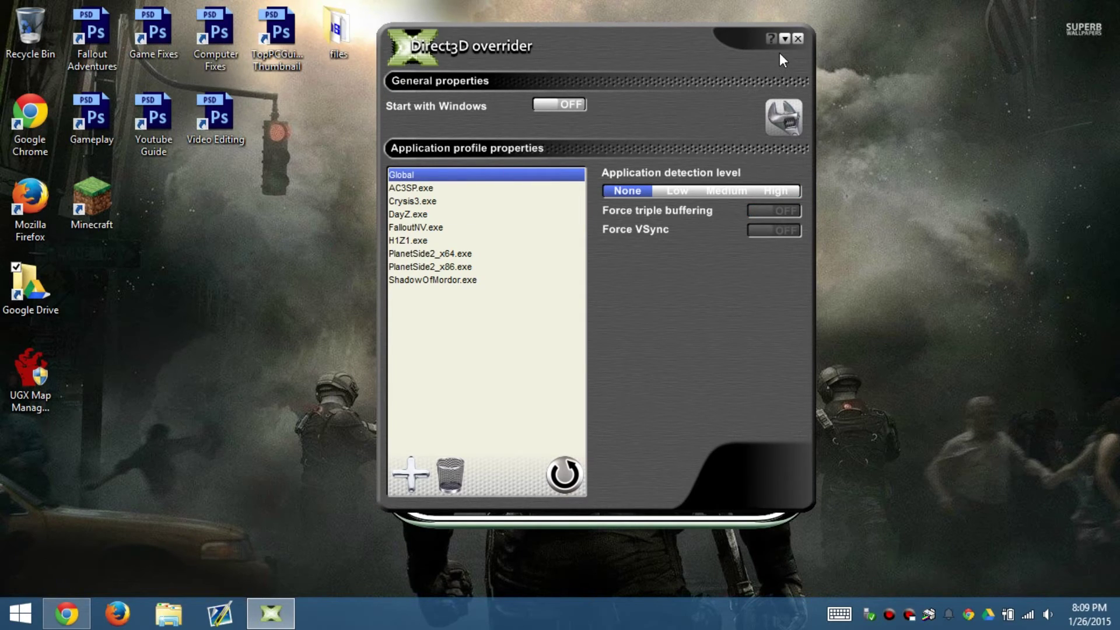
left_click_drag(502, 50, 529, 49)
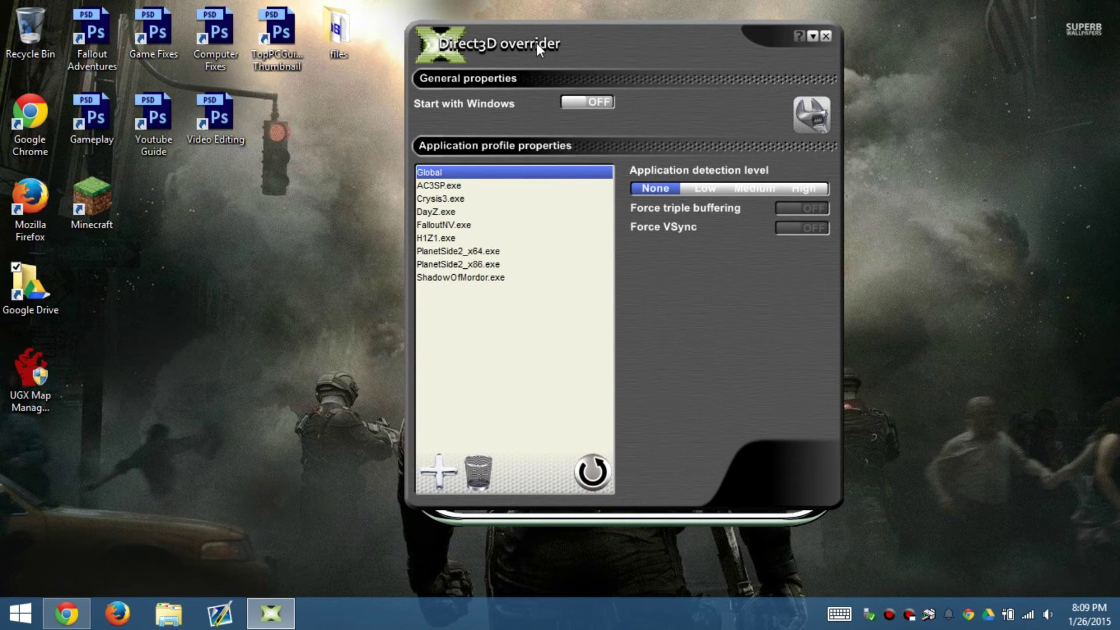
left_click_drag(536, 43, 814, 22)
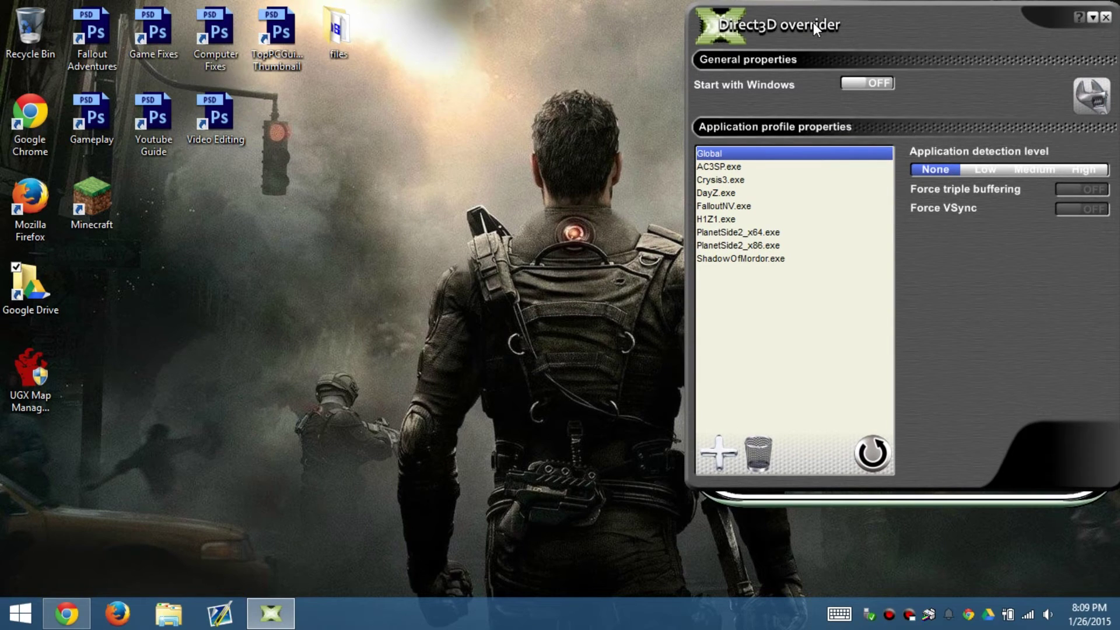